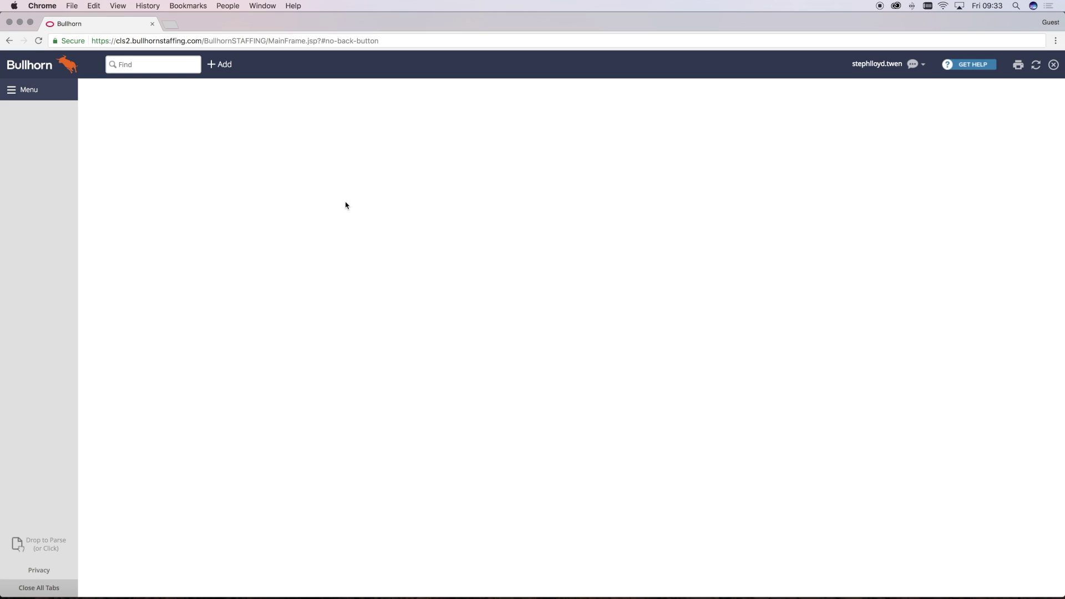
- Open the Broadbean - Search tab from the Marketplace section of the menu
left_click(49, 91)
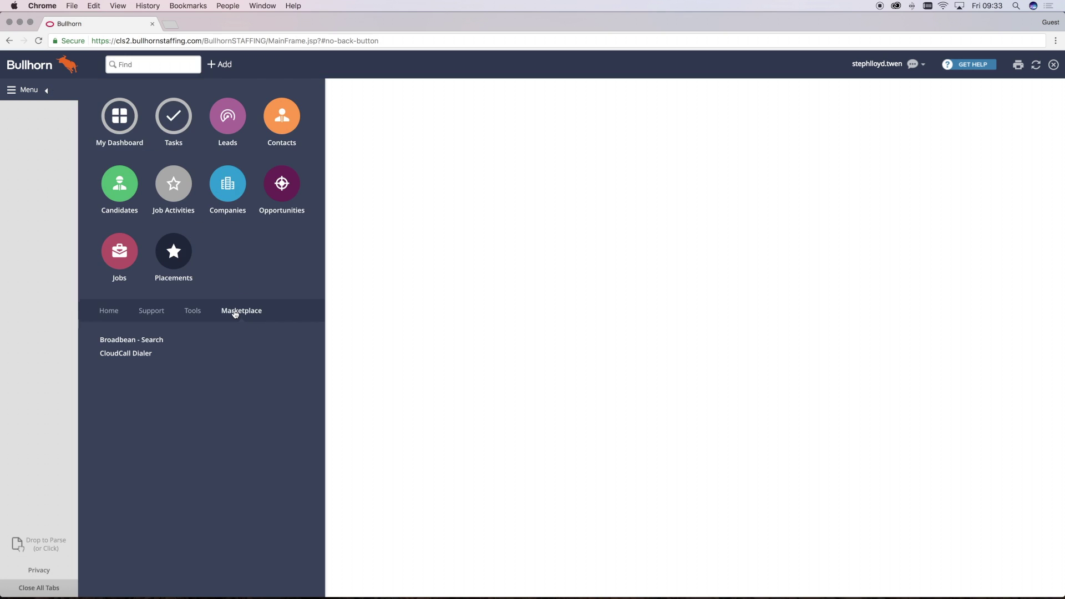
left_click(155, 340)
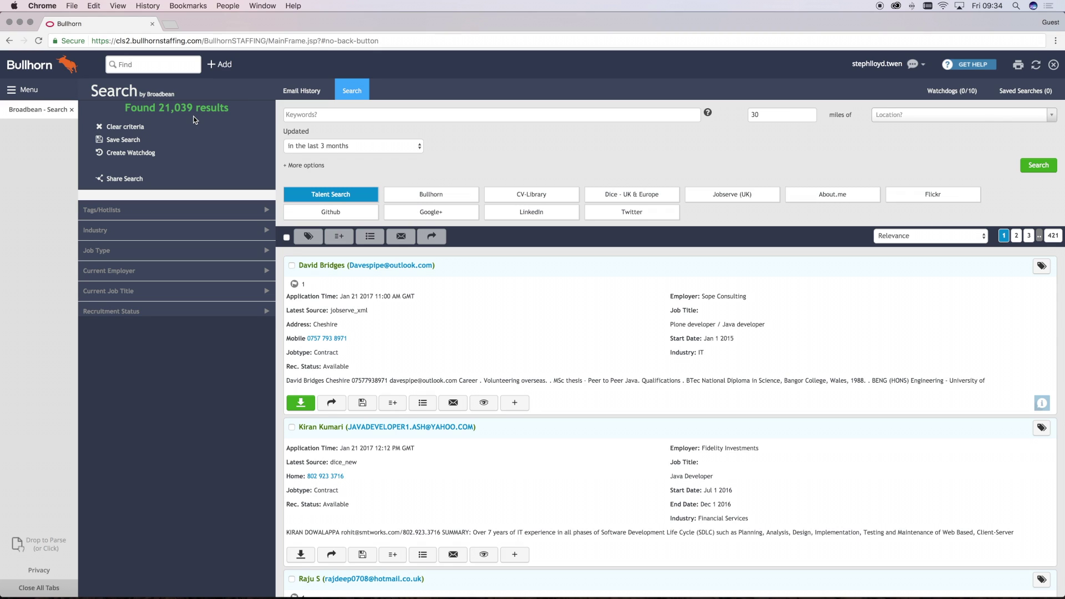
- Clear all Broadbean search criteria, select all listed candidates, and put the cursor in Keywords
left_click(141, 130)
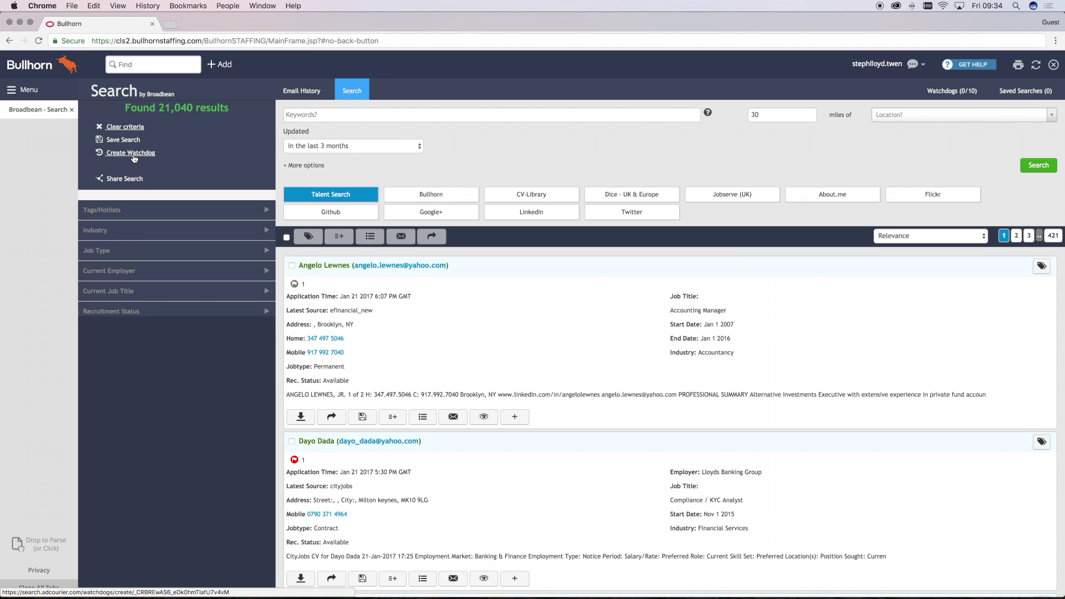
left_click(314, 114)
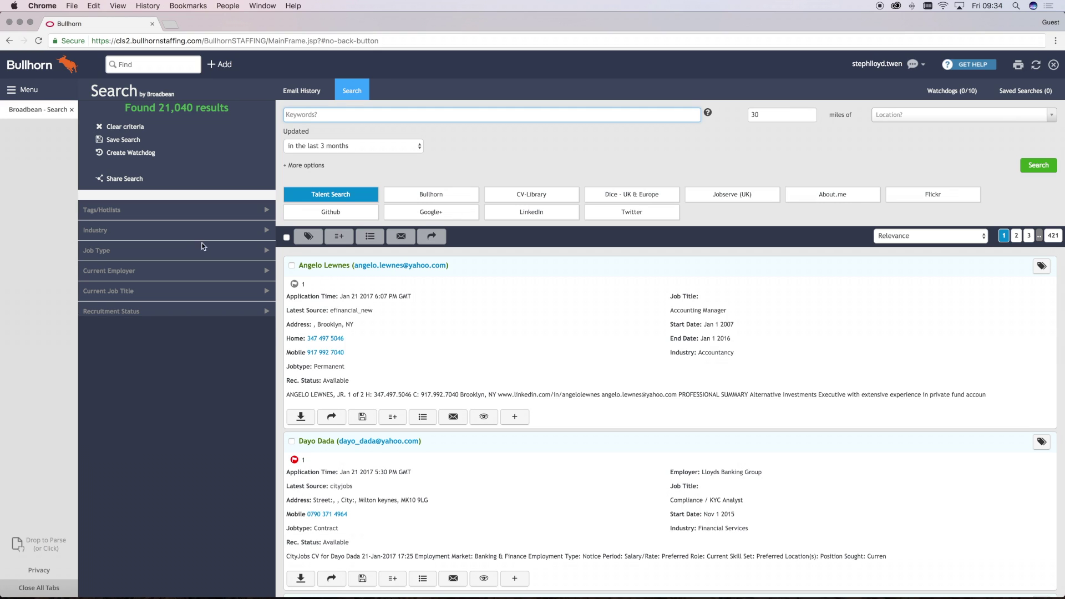
left_click(286, 238)
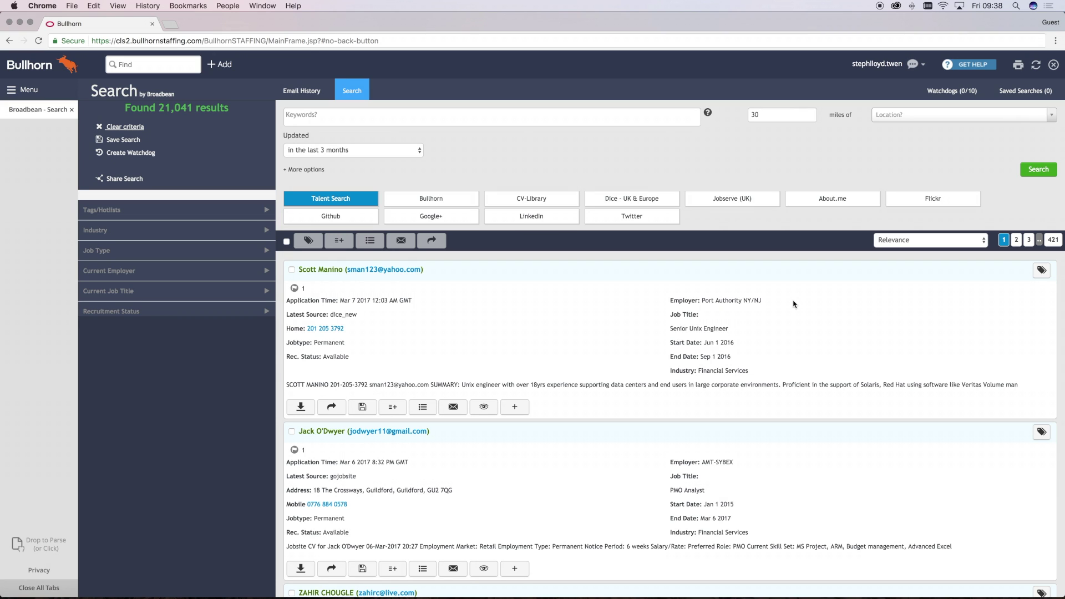
left_click(494, 117)
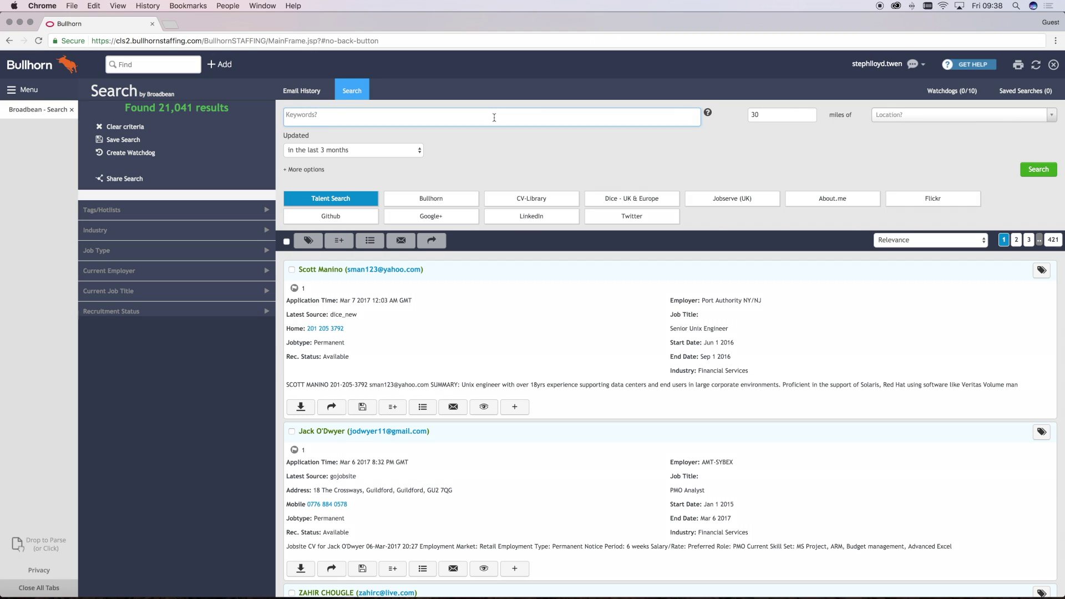
- Search Bullhorn using the pasted accountancy/asset-management Boolean string, located in London, England
type("(ACA OR ACCA OR CIMA OR CPA) AND (AUM OR \"ASSET MANAGER\" OR \"ASSET MANAGEMENT\" OR \"INVESTMENT MANAGEMENT\" OR \"INVESTMENT MANAGER\") OR (\"FINANCE MANAGER\" OR ACCOUNTANT OR \"FINANCIAL ACCOUNTANT\" OR \"MANAGEMENT ACCOUNTANT\")")
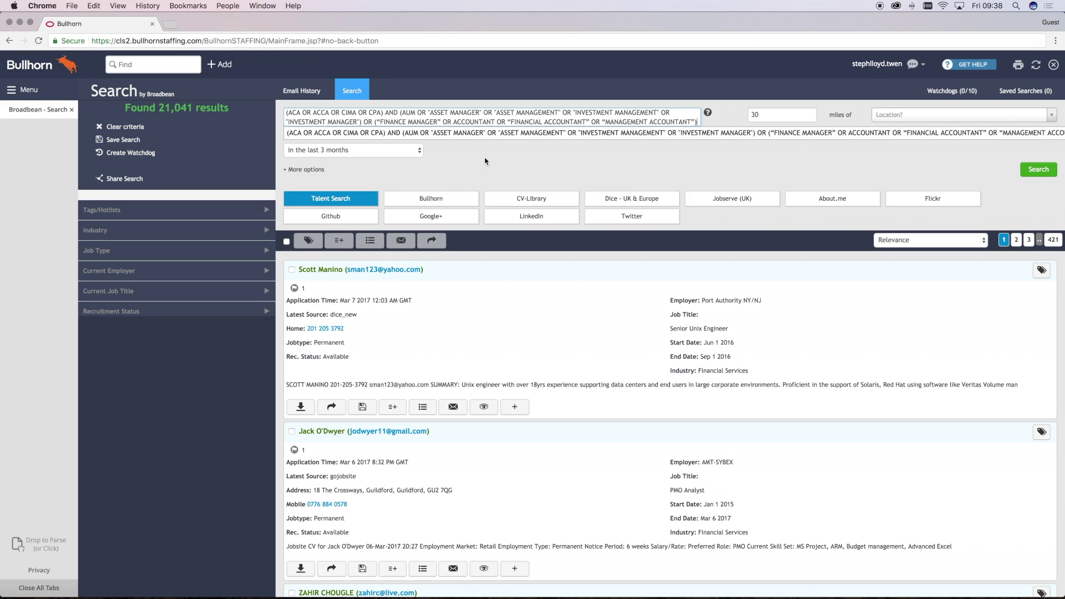
left_click(306, 170)
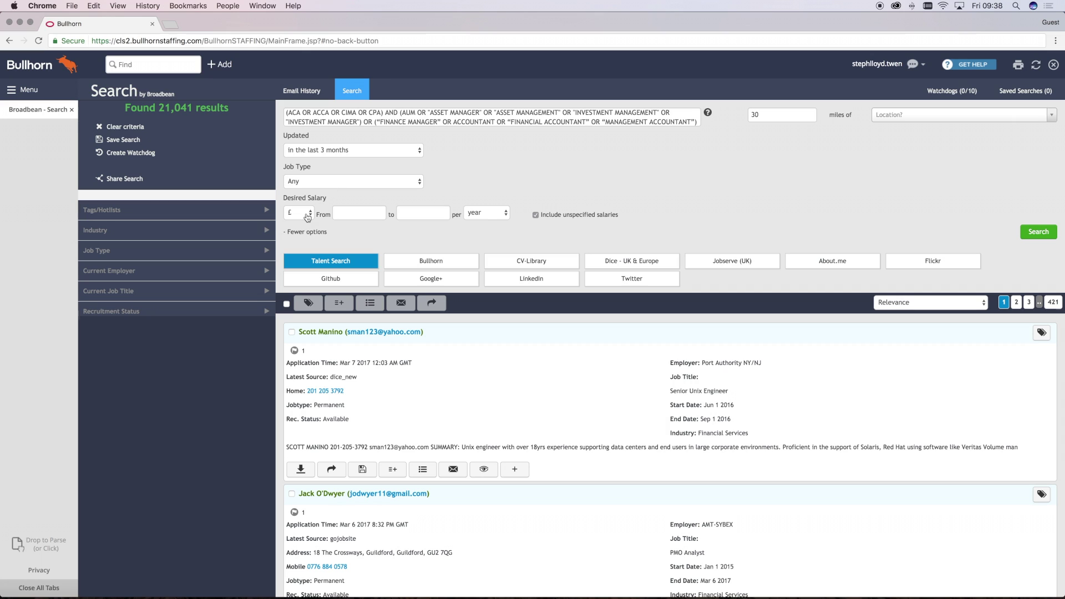
left_click(930, 115)
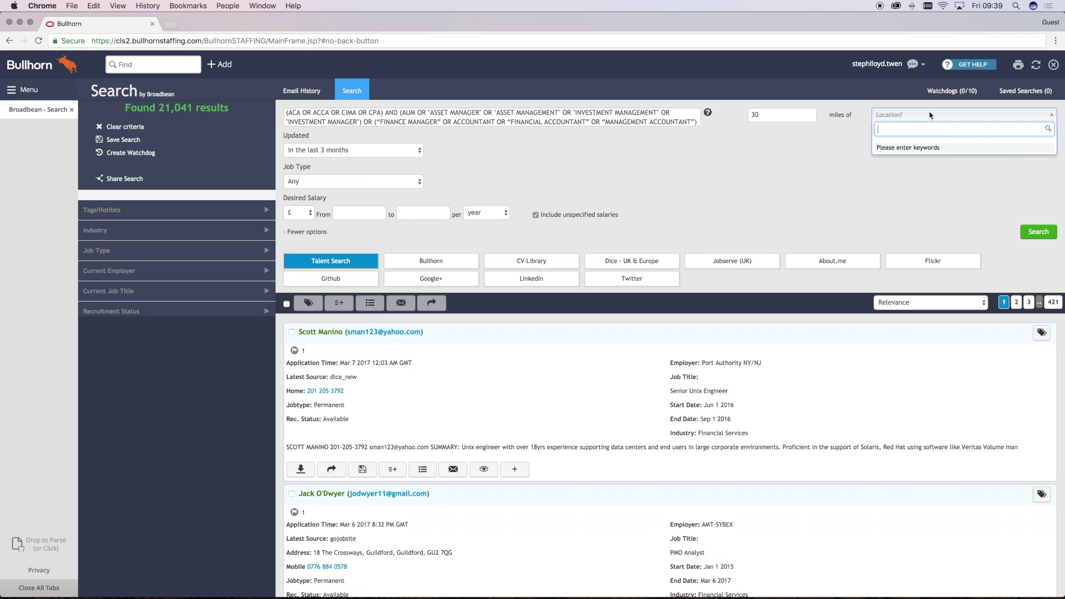
type("london")
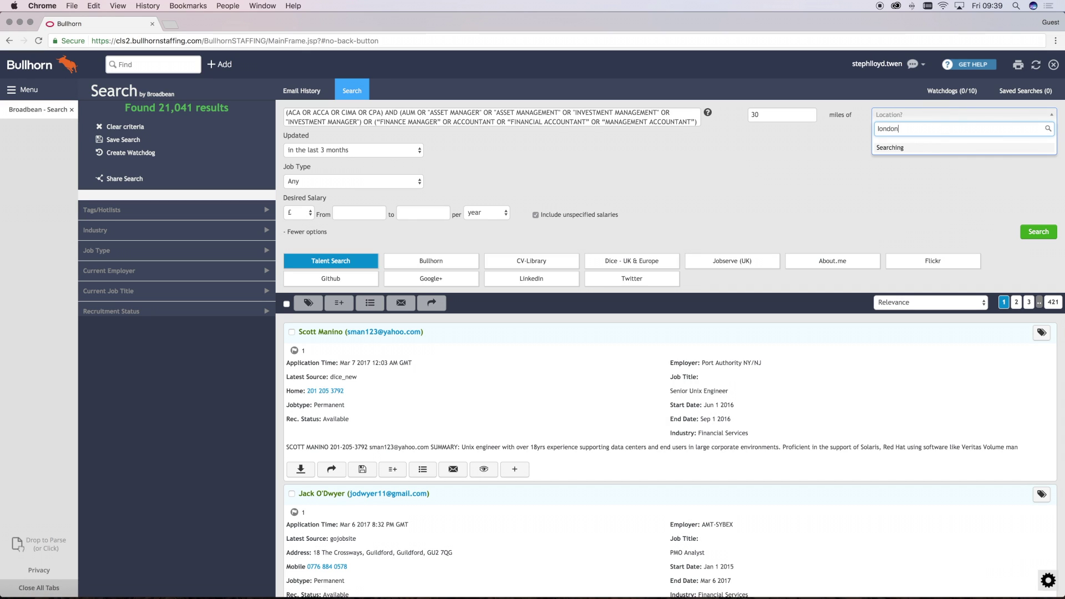
left_click(955, 148)
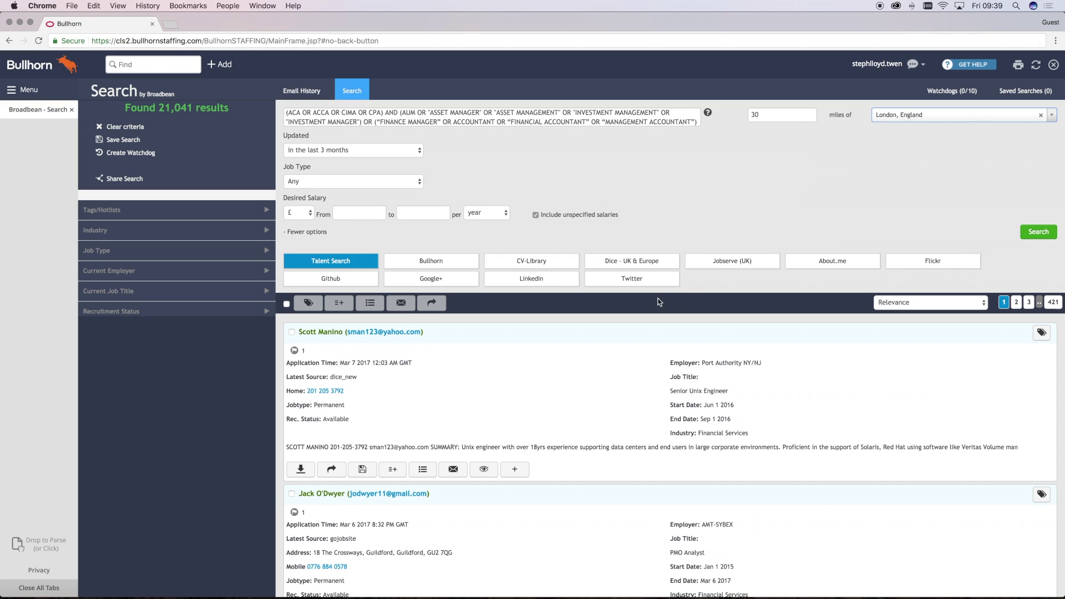
left_click(430, 266)
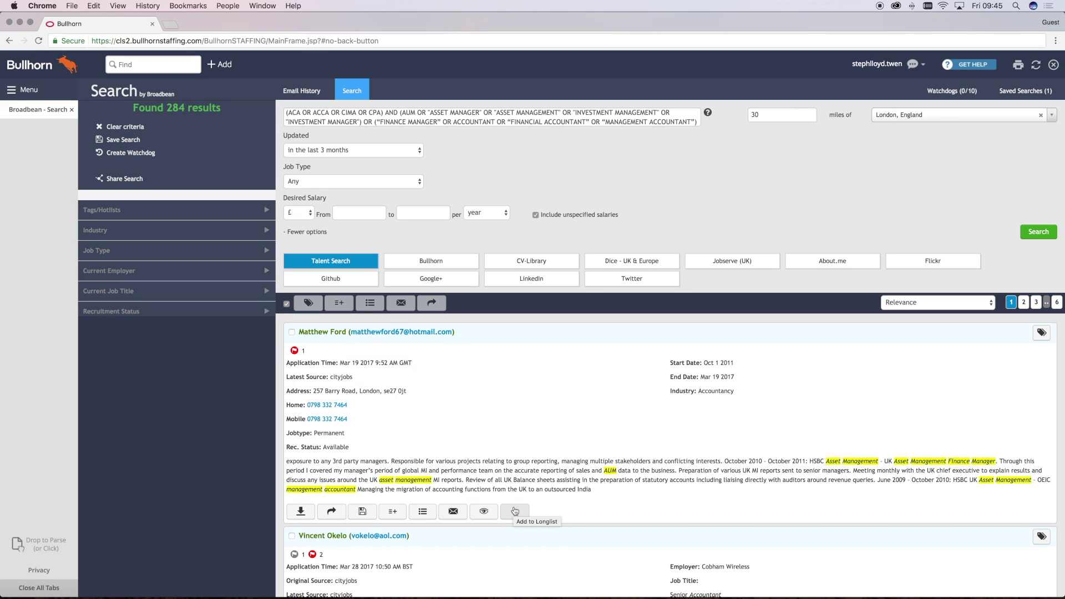
left_click(491, 512)
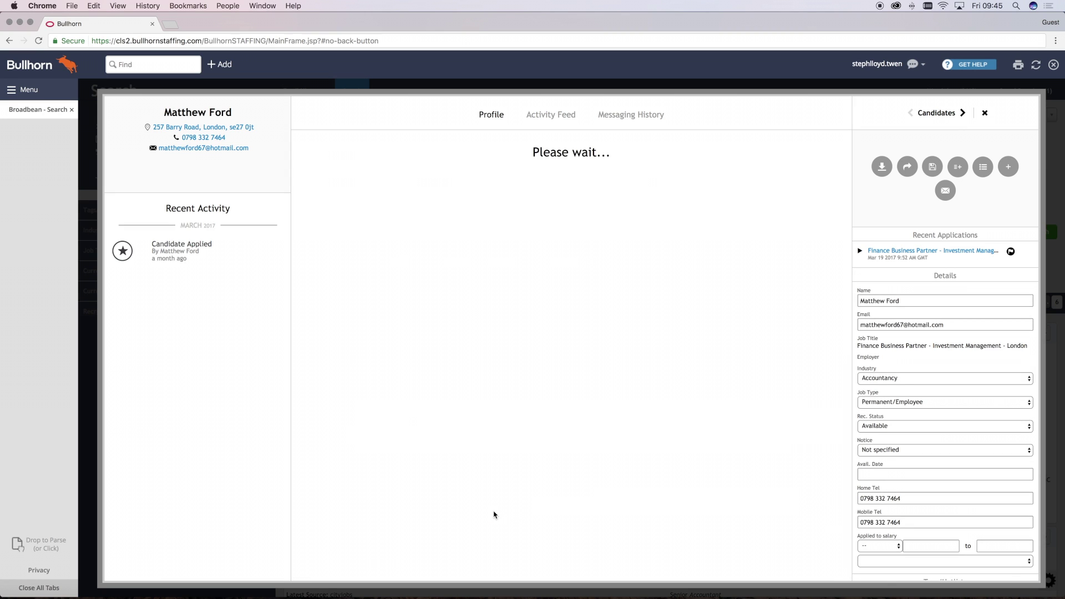
left_click(984, 113)
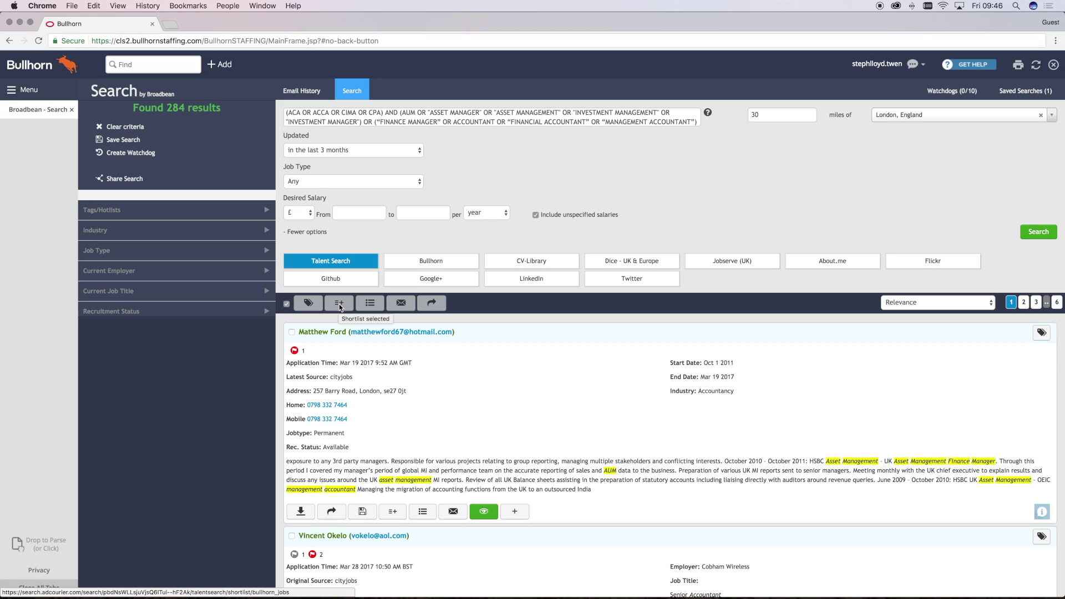
left_click(291, 332)
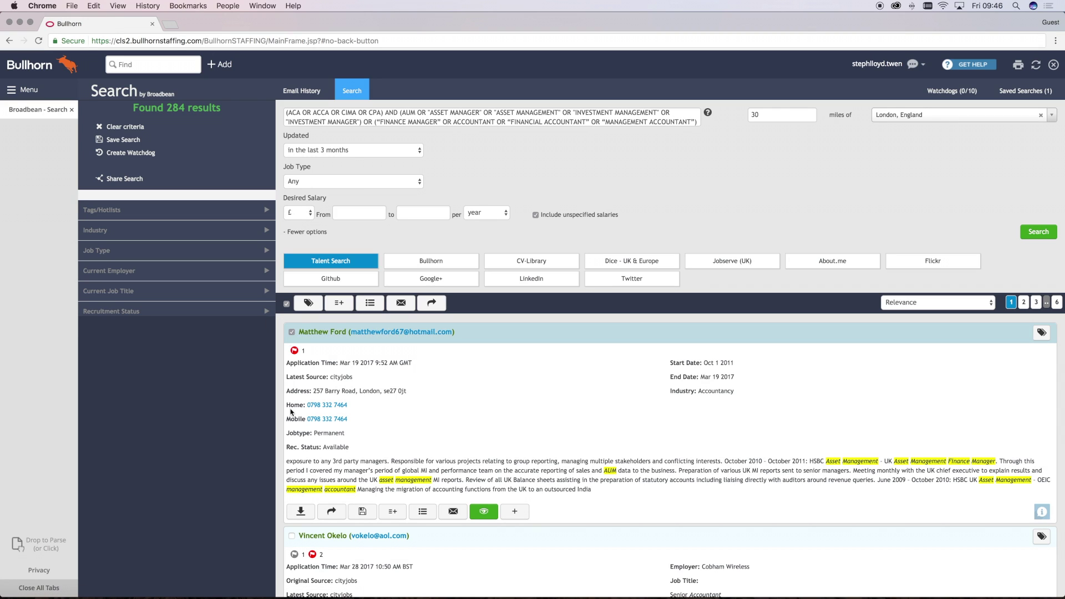
- Shortlist the first two candidates to the 'test title' job, then reselect both in the results
left_click(291, 536)
left_click(341, 304)
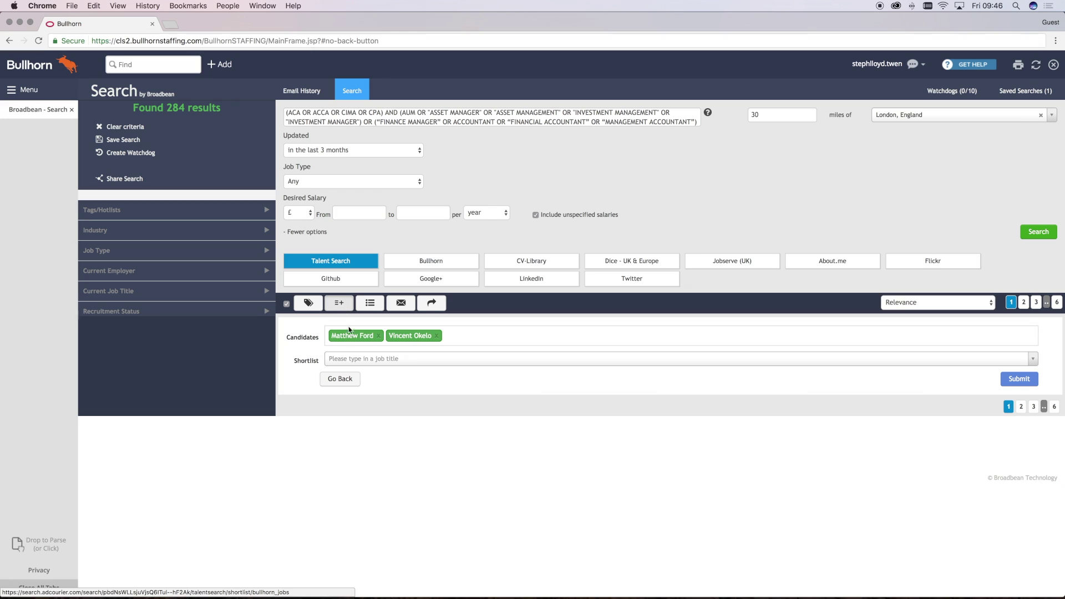
left_click(374, 361)
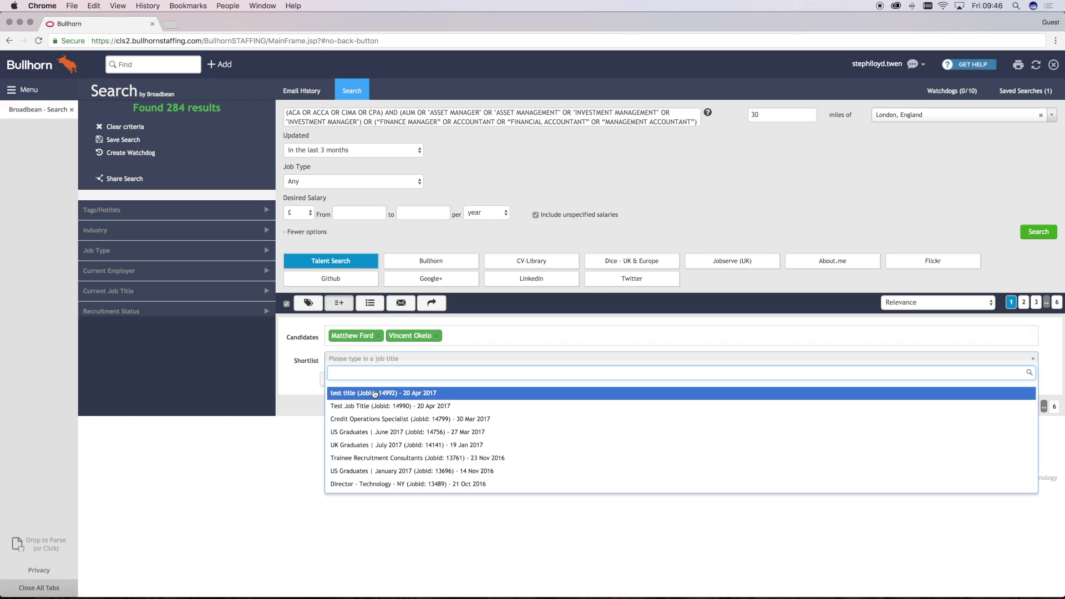
left_click(375, 394)
left_click(1026, 371)
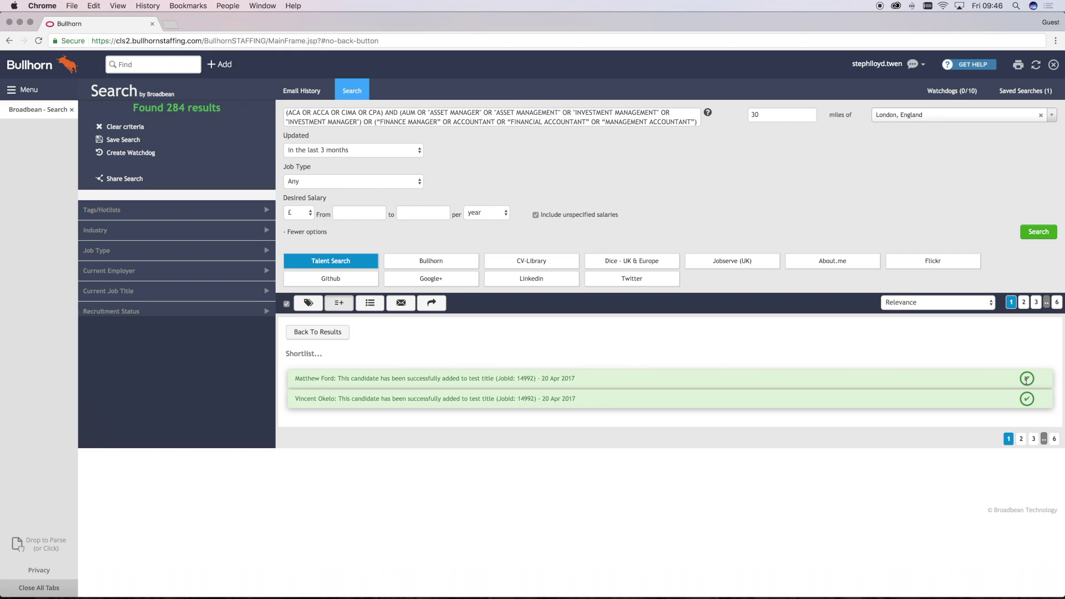
left_click(319, 334)
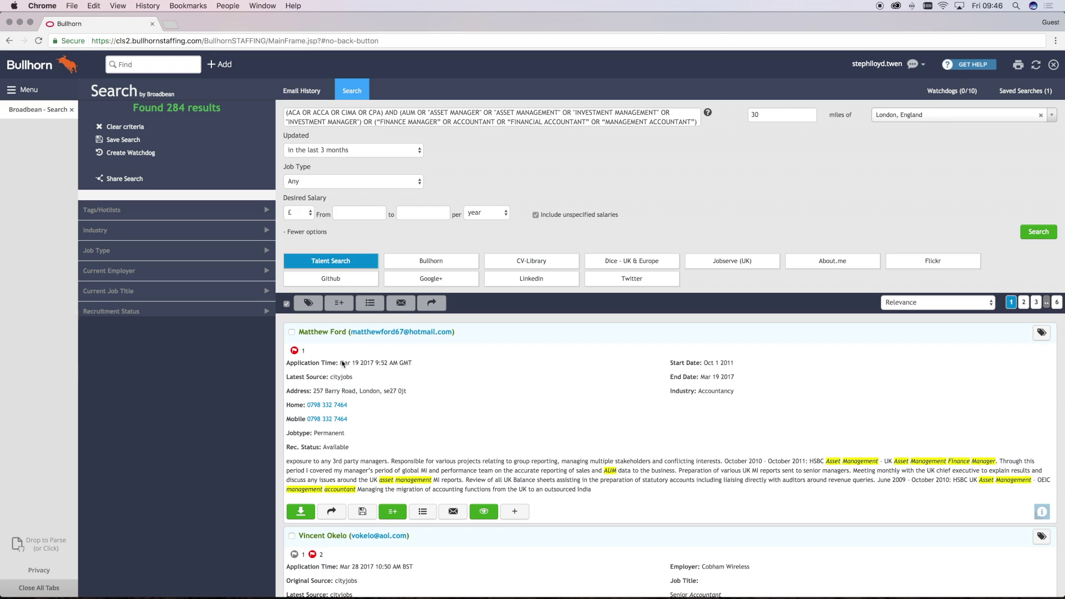
left_click(291, 332)
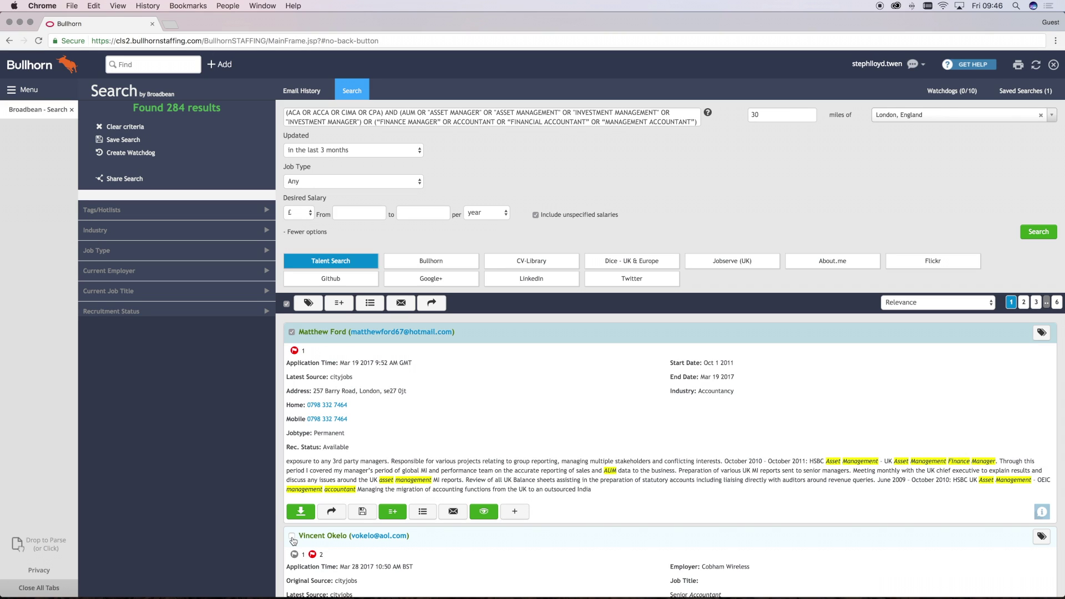
left_click(291, 536)
- Add both ticked candidates to the '( Mobile )' tearsheet and go back to the results
left_click(382, 304)
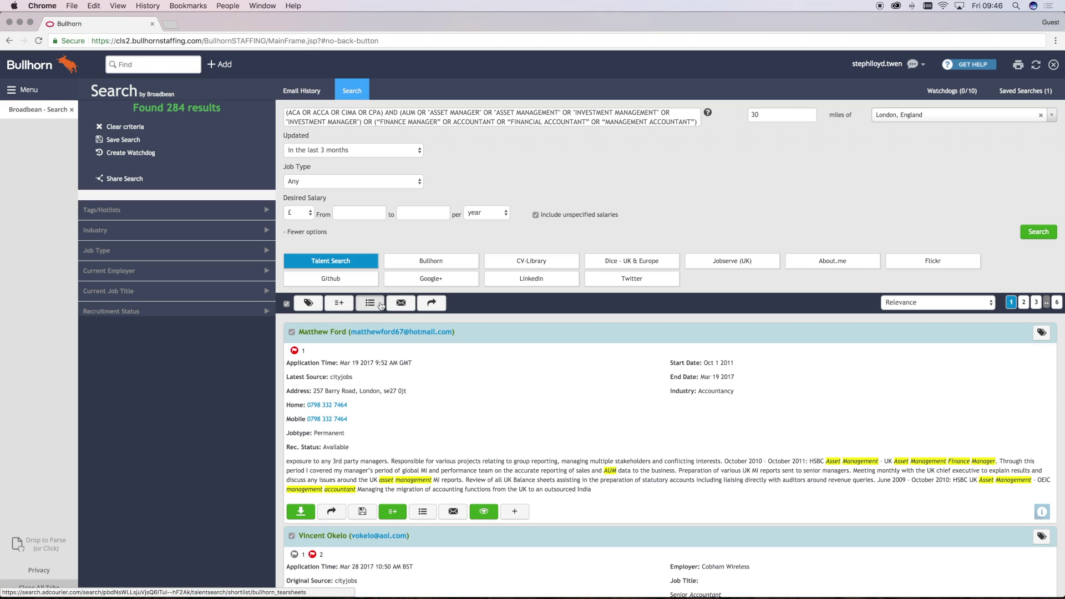
left_click(370, 360)
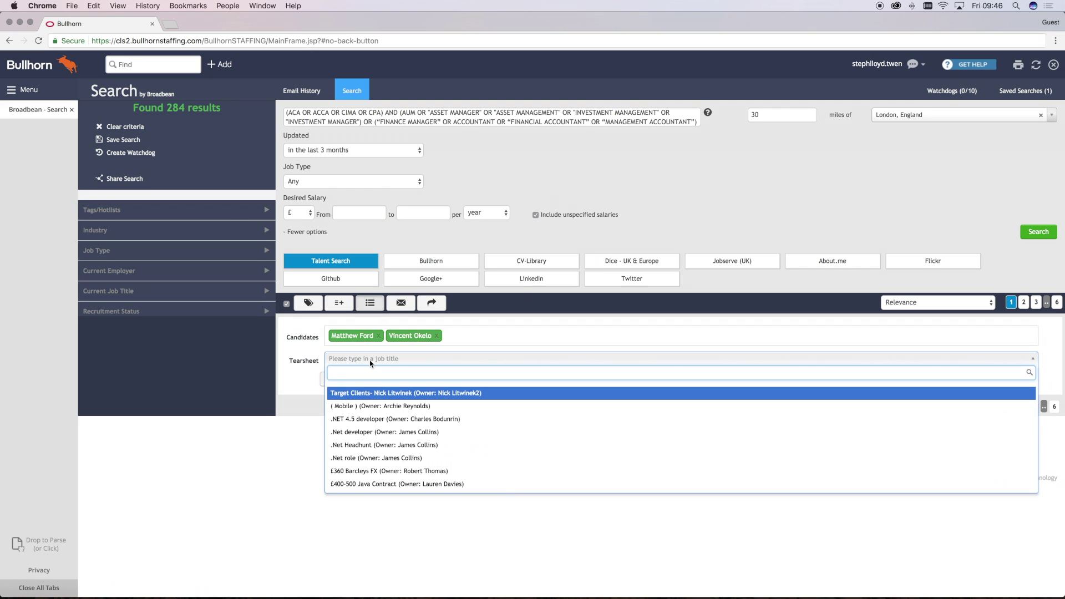
left_click(376, 410)
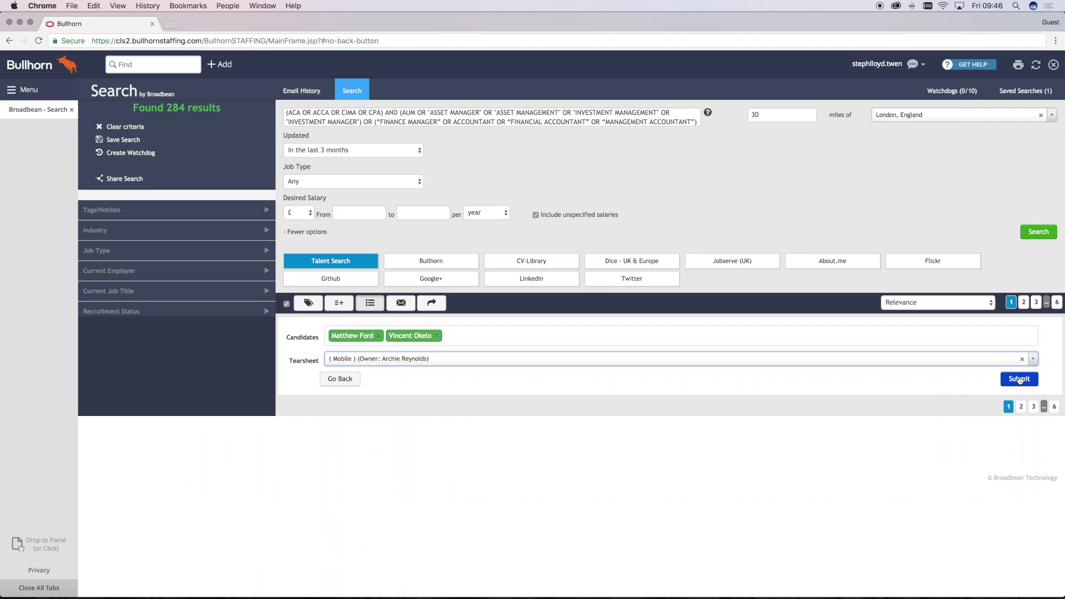
left_click(325, 382)
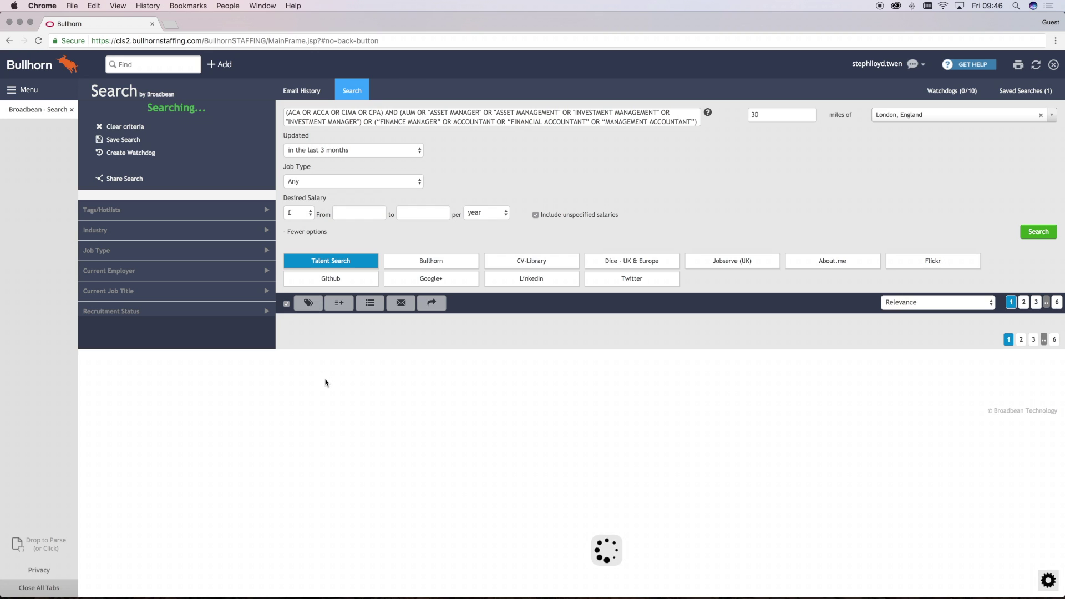
left_click(292, 332)
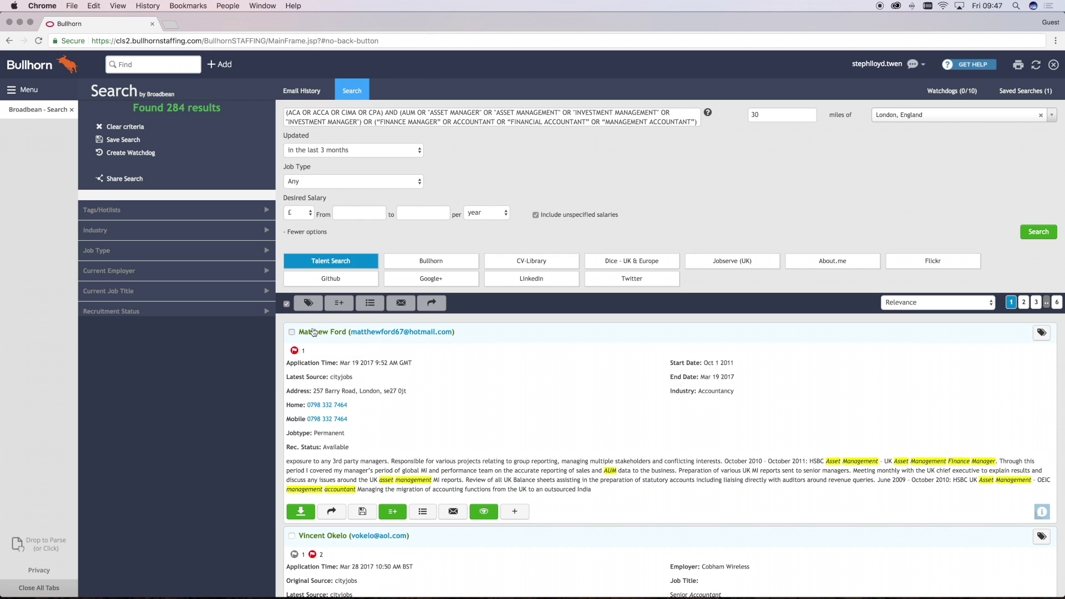
left_click(431, 303)
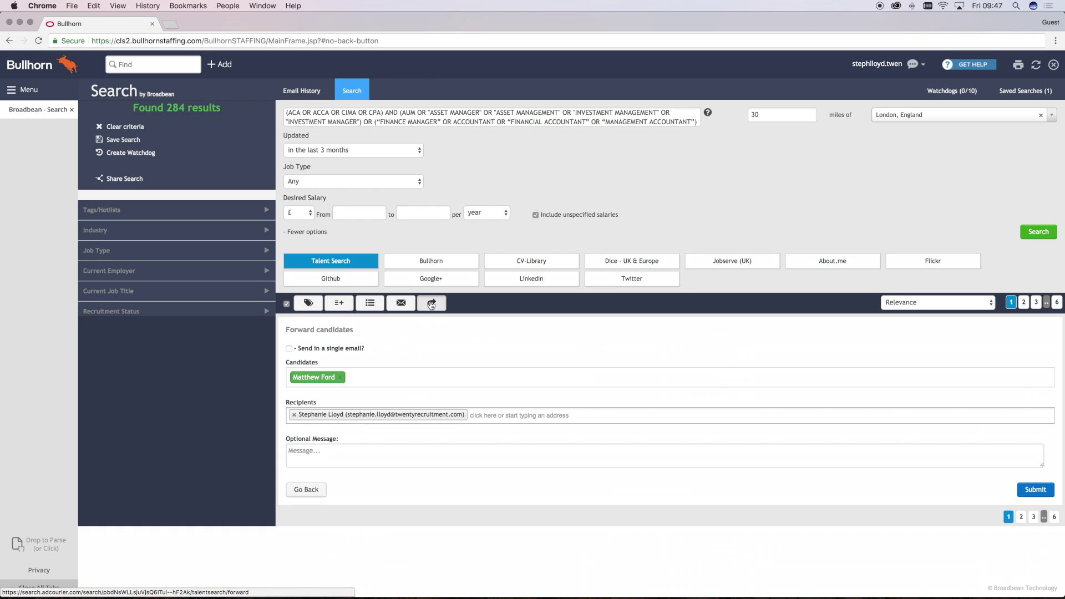
left_click(342, 457)
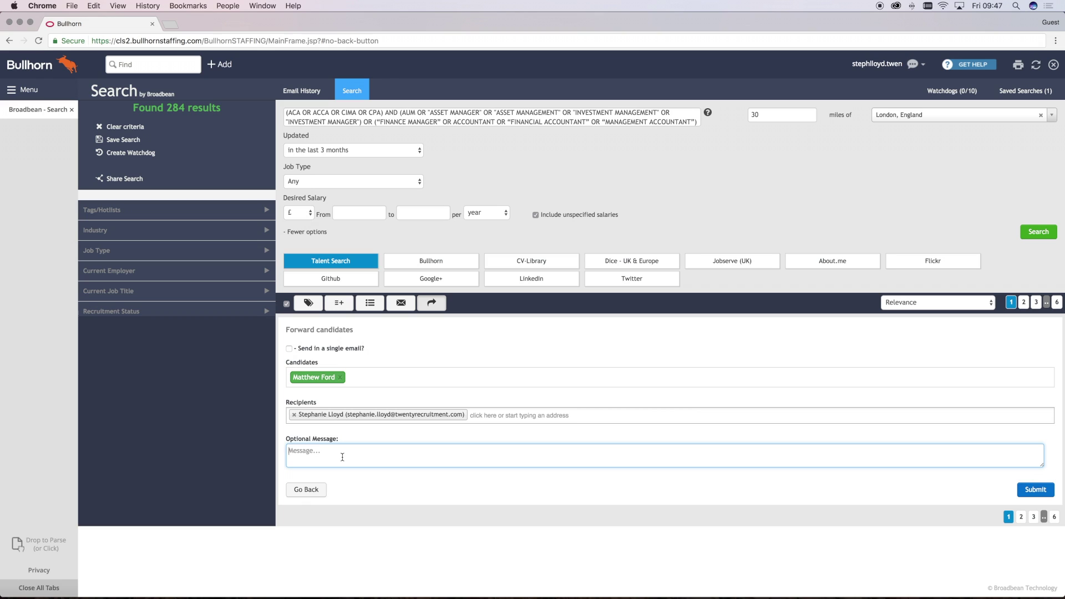
left_click(318, 489)
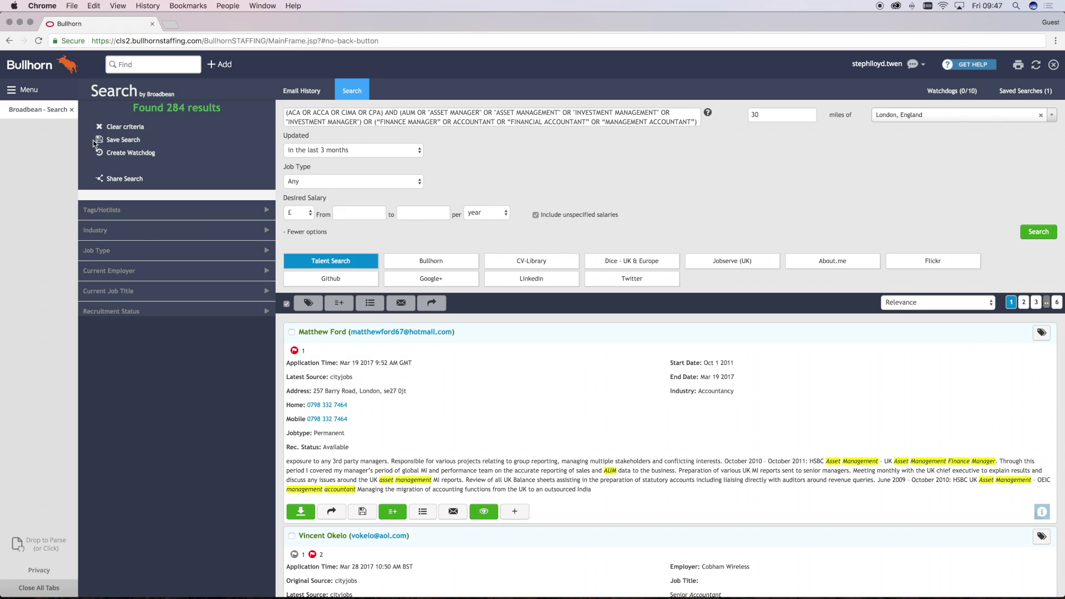
- Save the current search as 'Test Search', then clear all search criteria
left_click(112, 141)
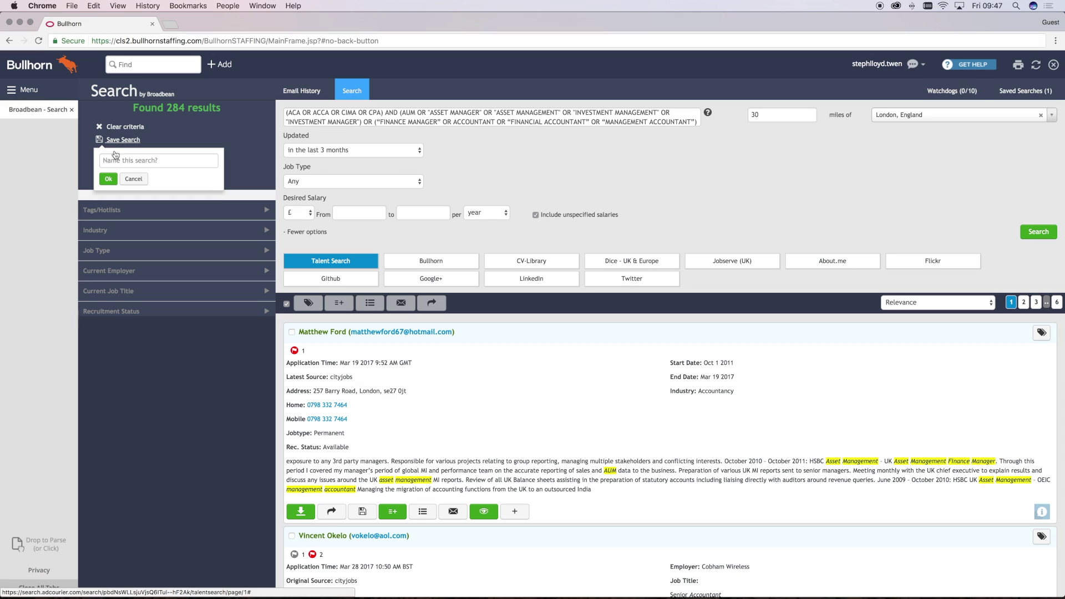
left_click(116, 162)
type("T")
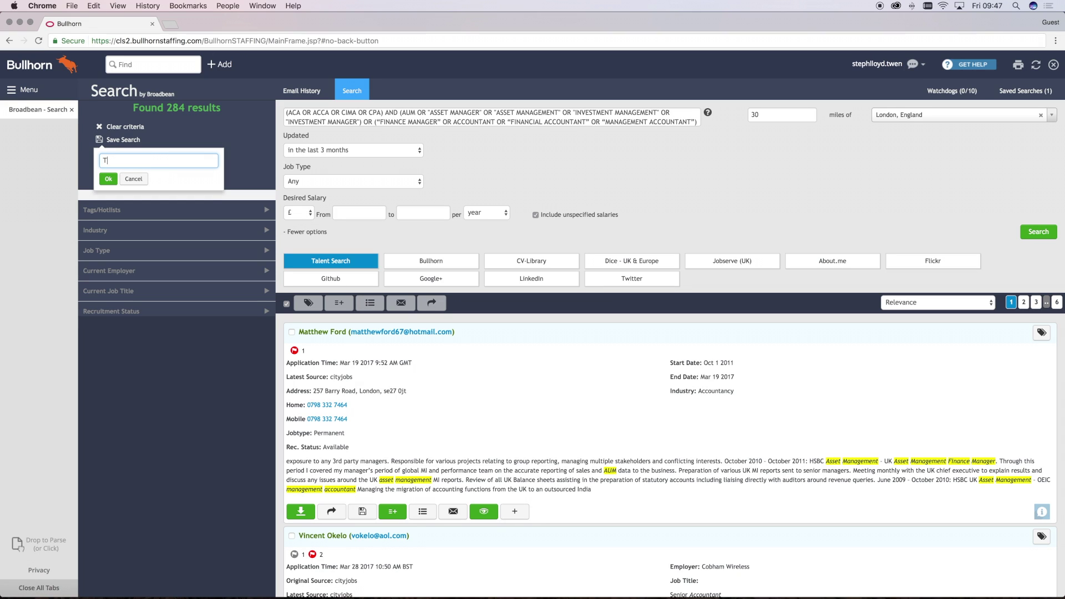
type("est Search")
left_click(109, 179)
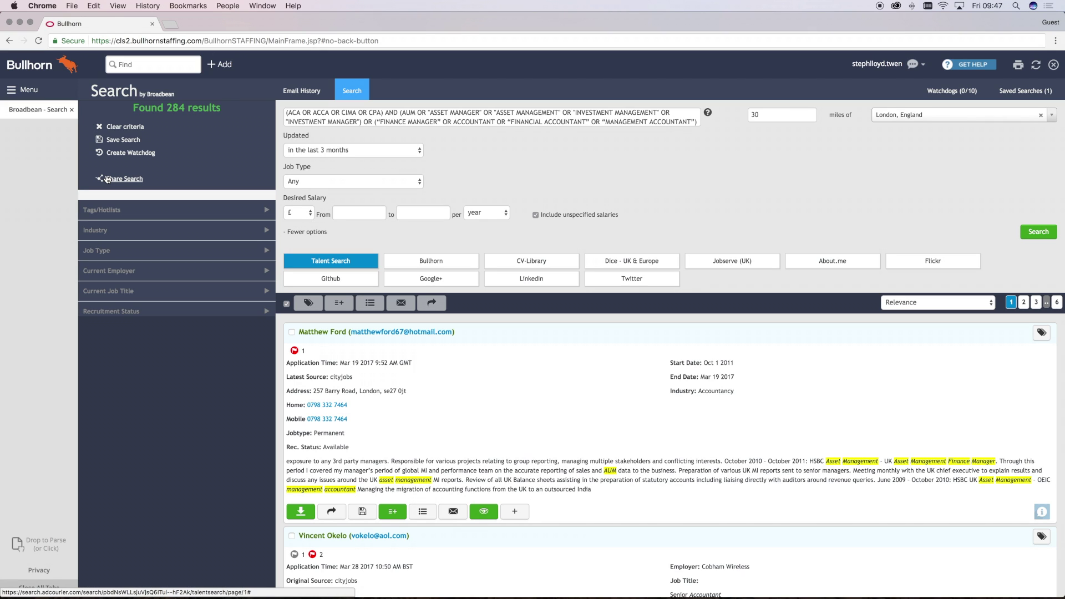
left_click(124, 126)
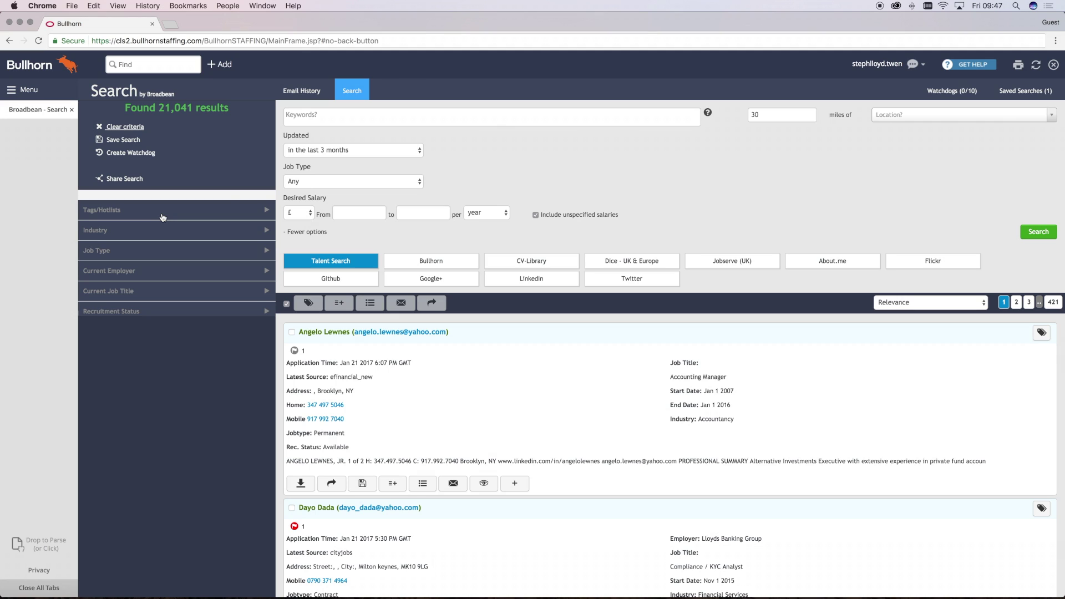
- Reload the saved search 'aca' and start creating a watchdog from it
left_click(1023, 93)
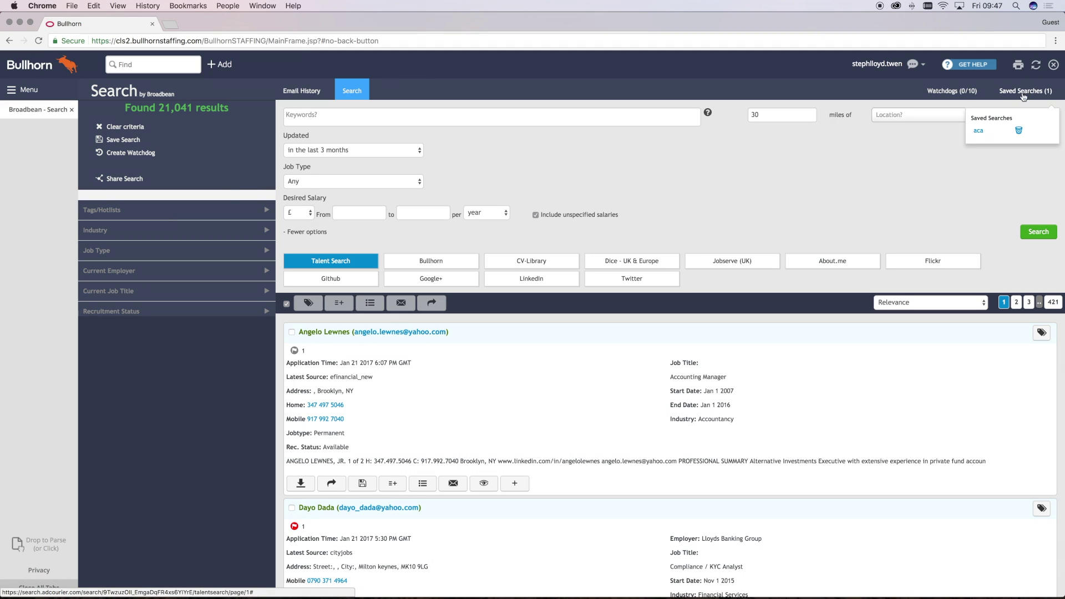
left_click(979, 132)
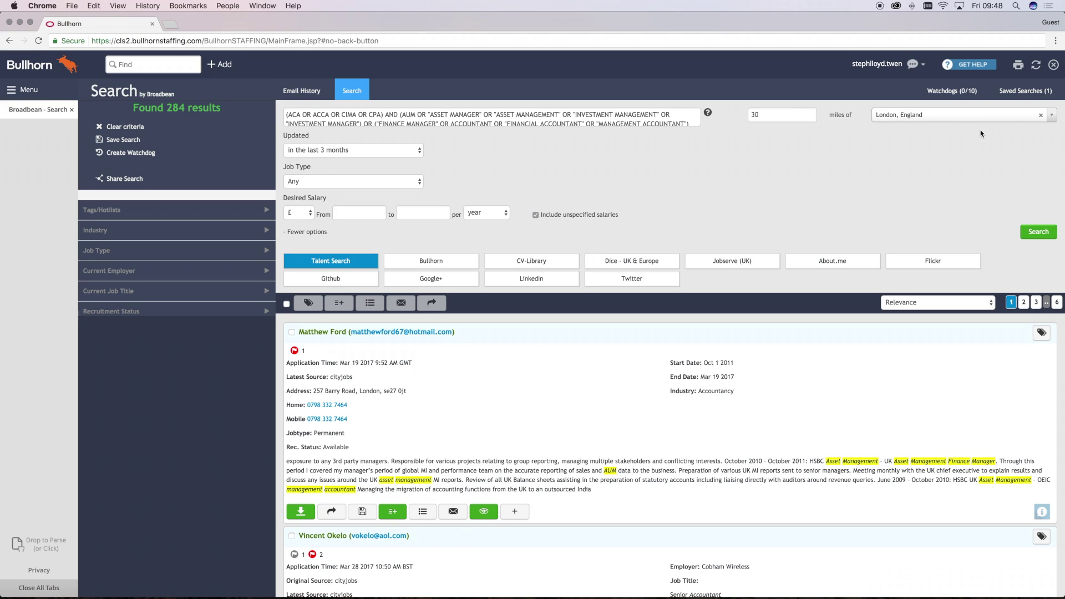
left_click(122, 159)
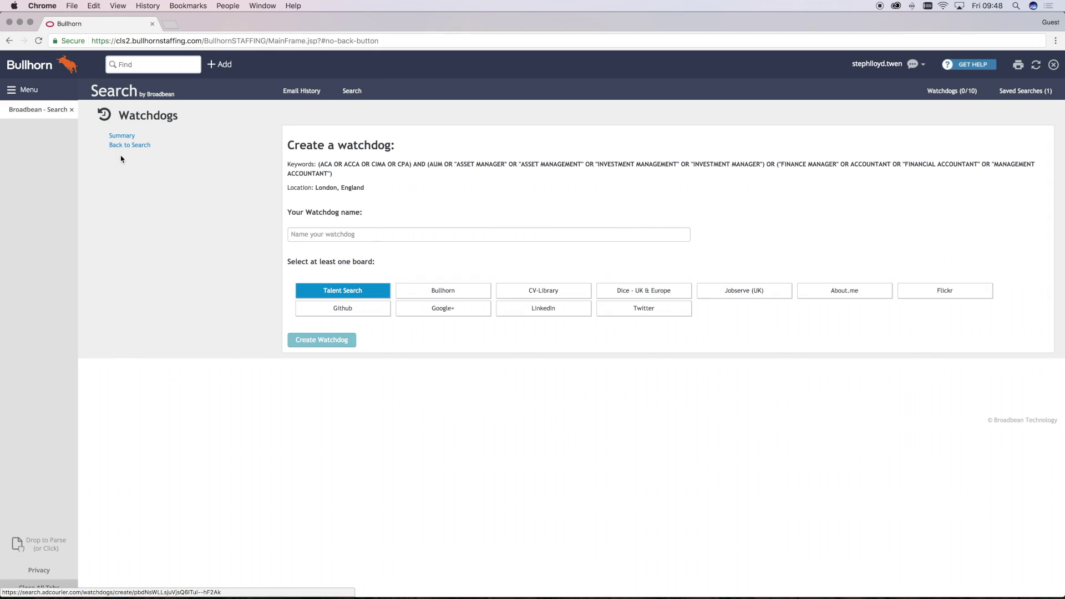
- Create a watchdog named 'Test Watchdog' with Talent Search kept selected
left_click(333, 235)
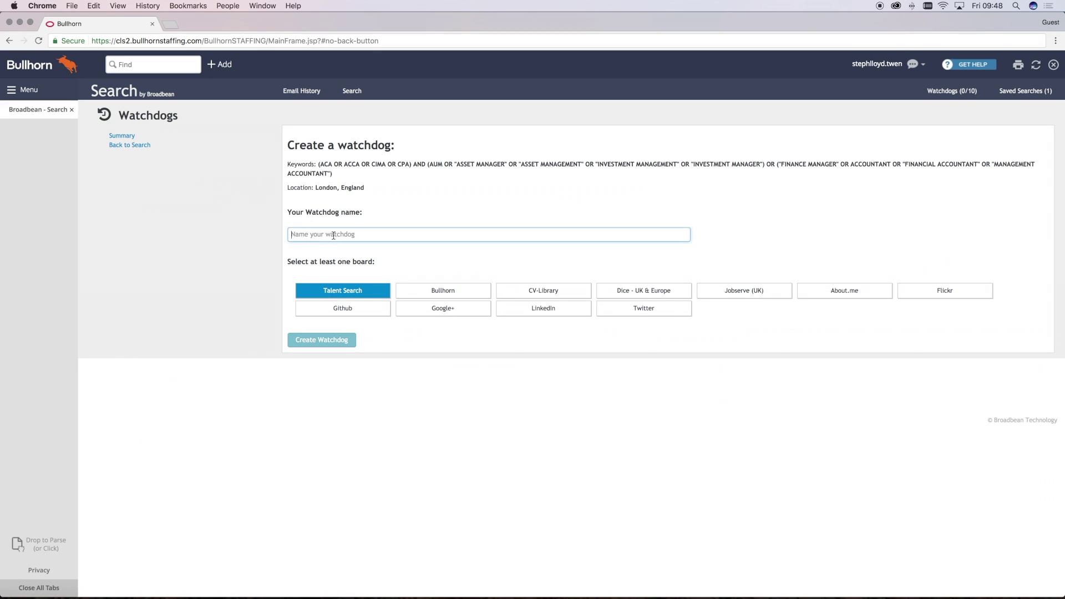
type("Test W")
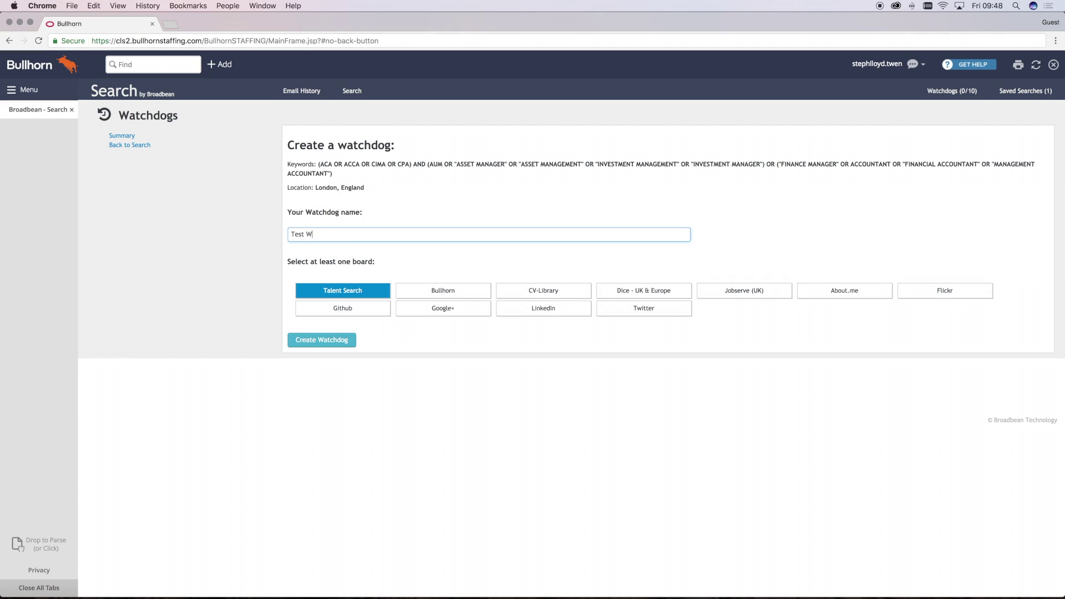
type("atchdog")
left_click(339, 341)
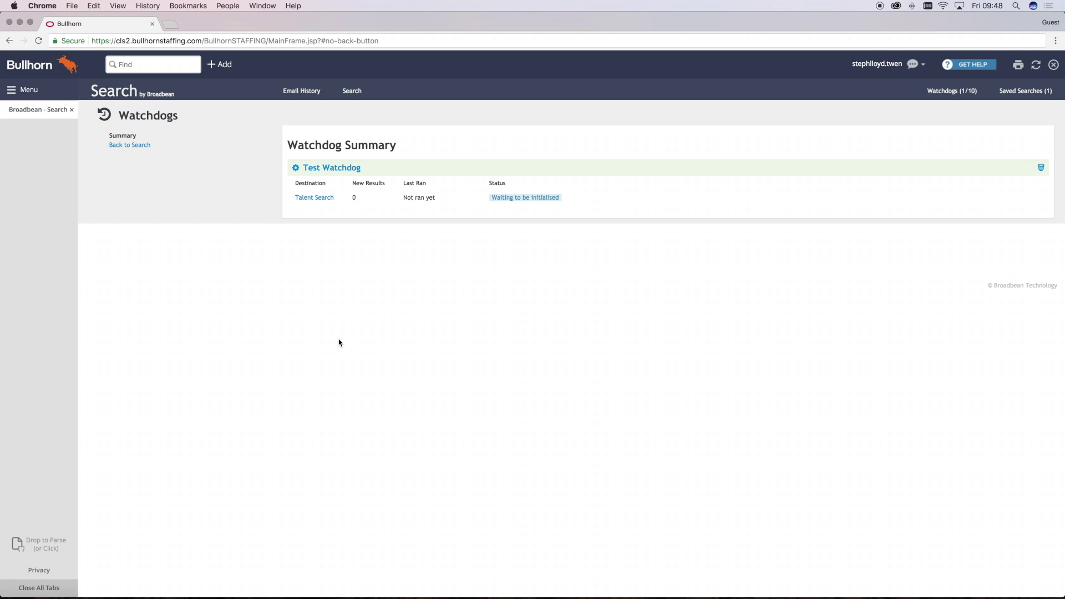
- Open 'Test Watchdog' from the Watchdogs (1/10) list to view its candidate results
left_click(936, 98)
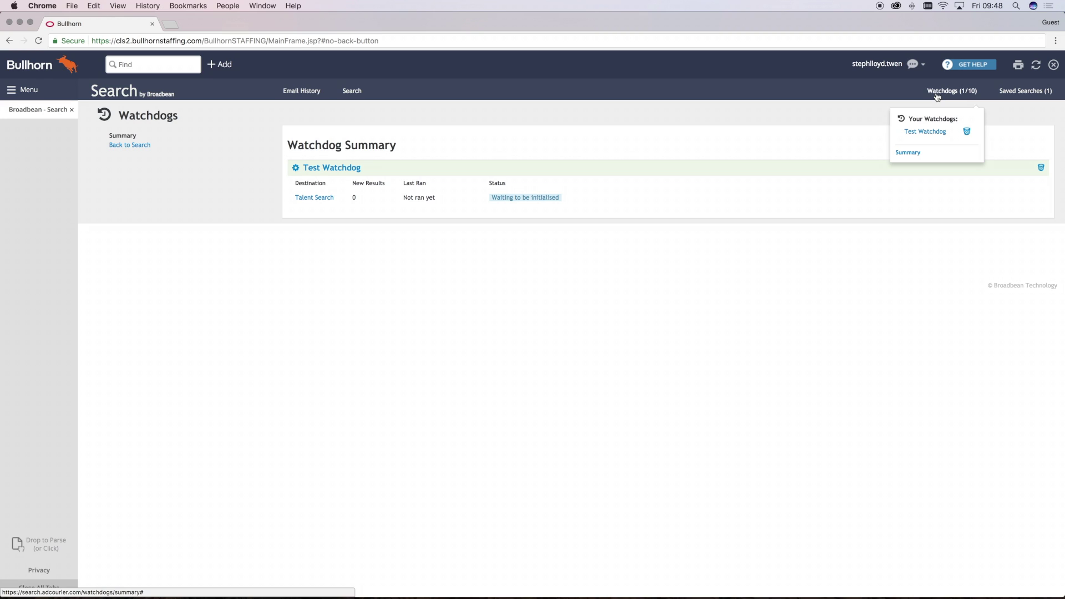
left_click(925, 132)
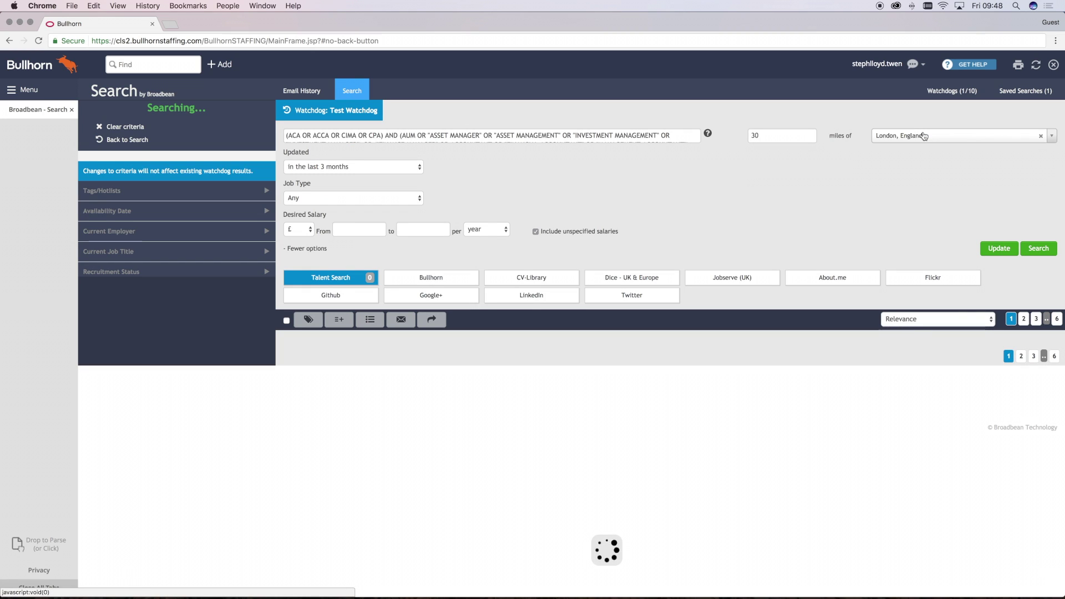